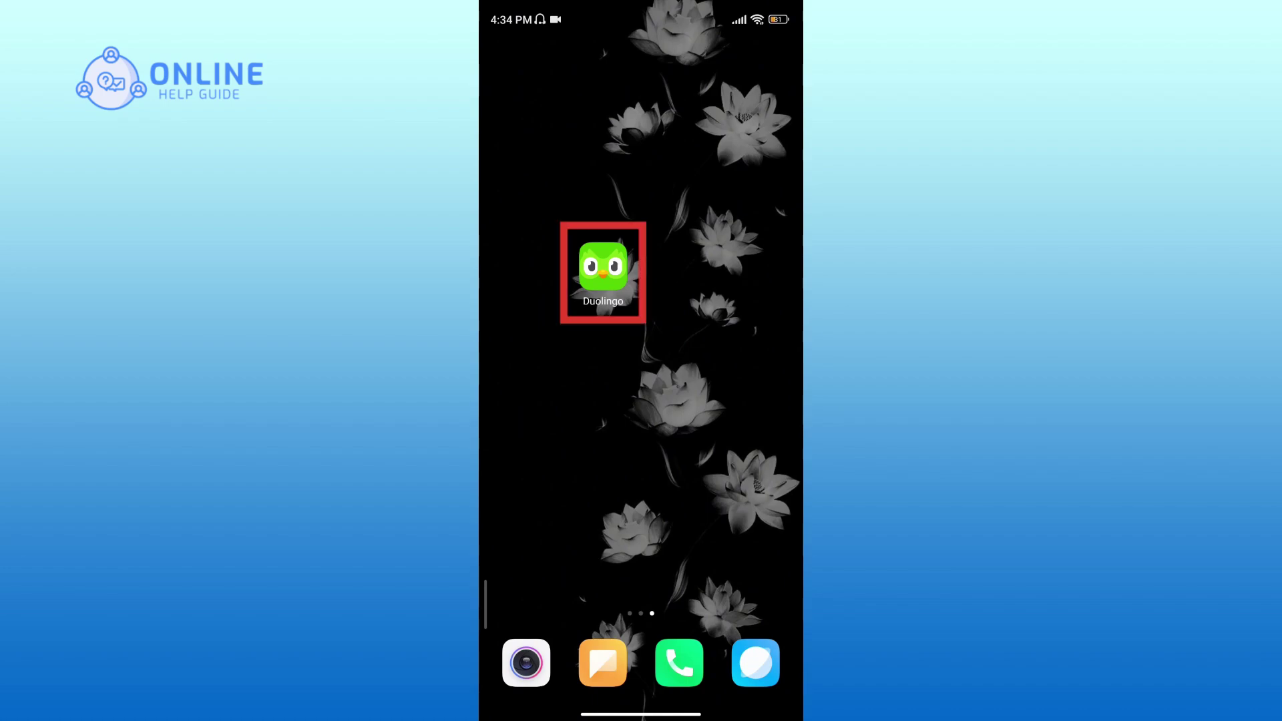
- Open Duolingo's App permissions page from its home-screen icon via App info
left_click(604, 267)
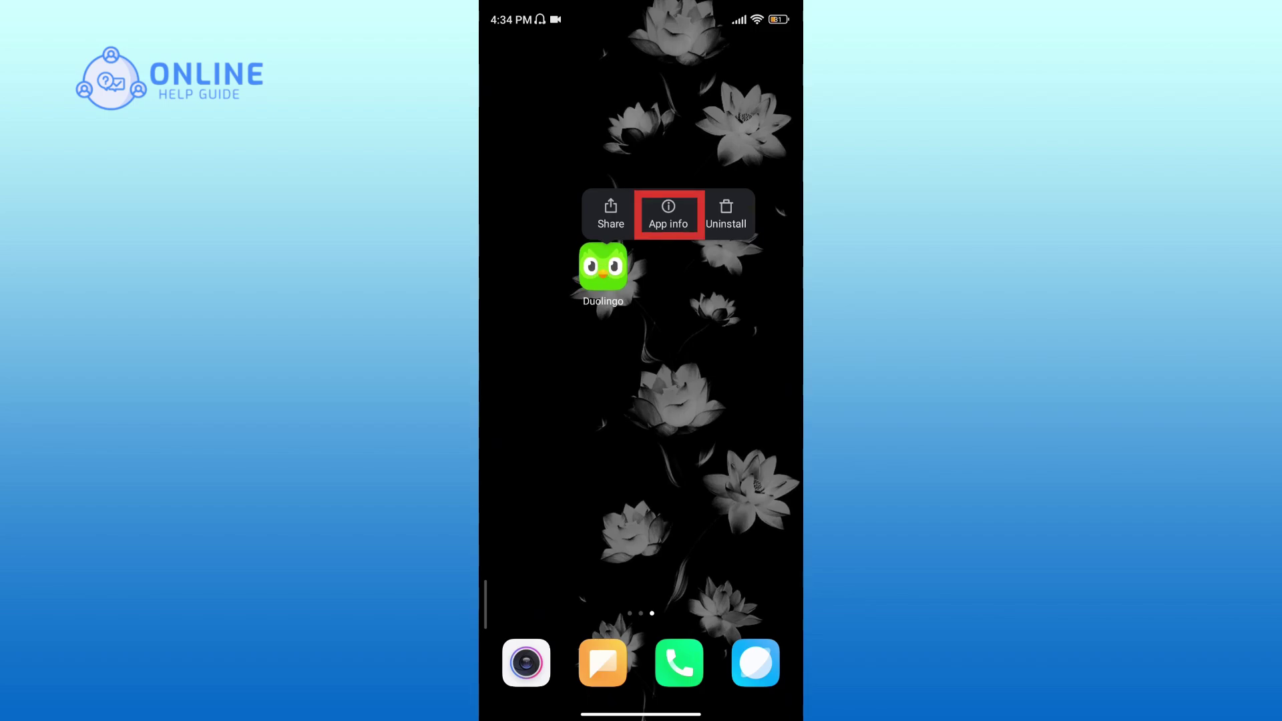
left_click(668, 215)
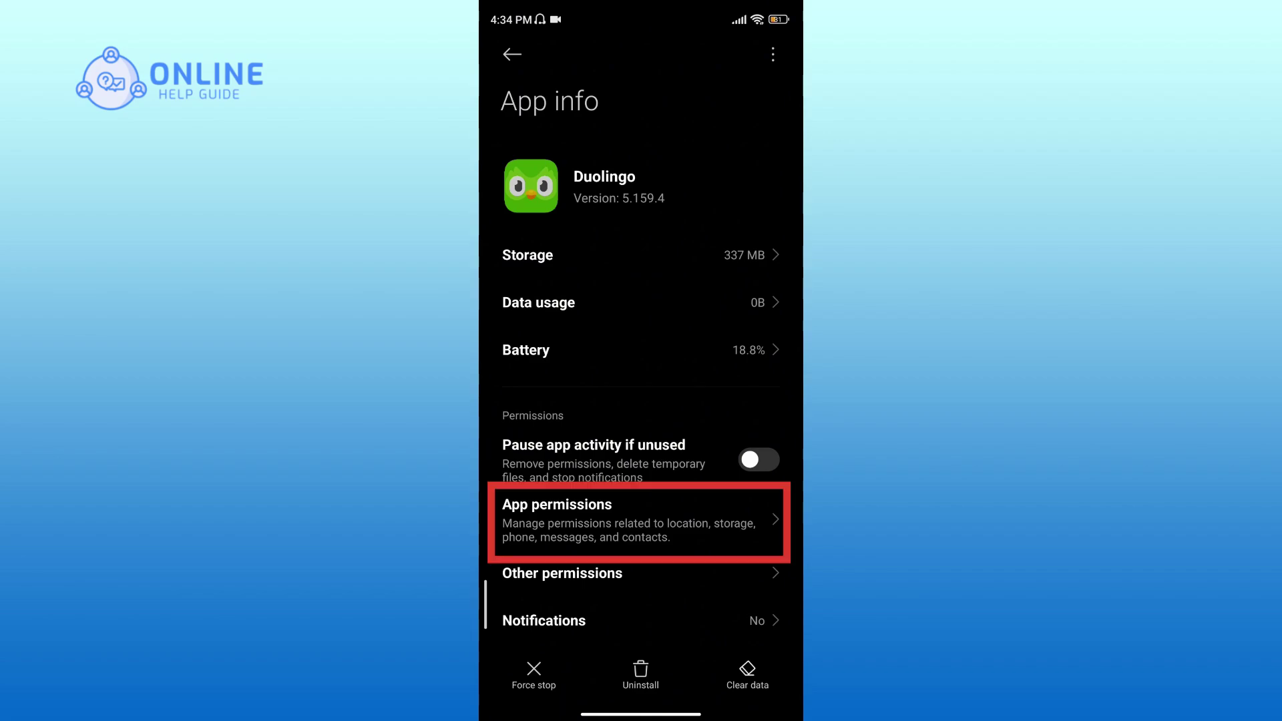
left_click(640, 521)
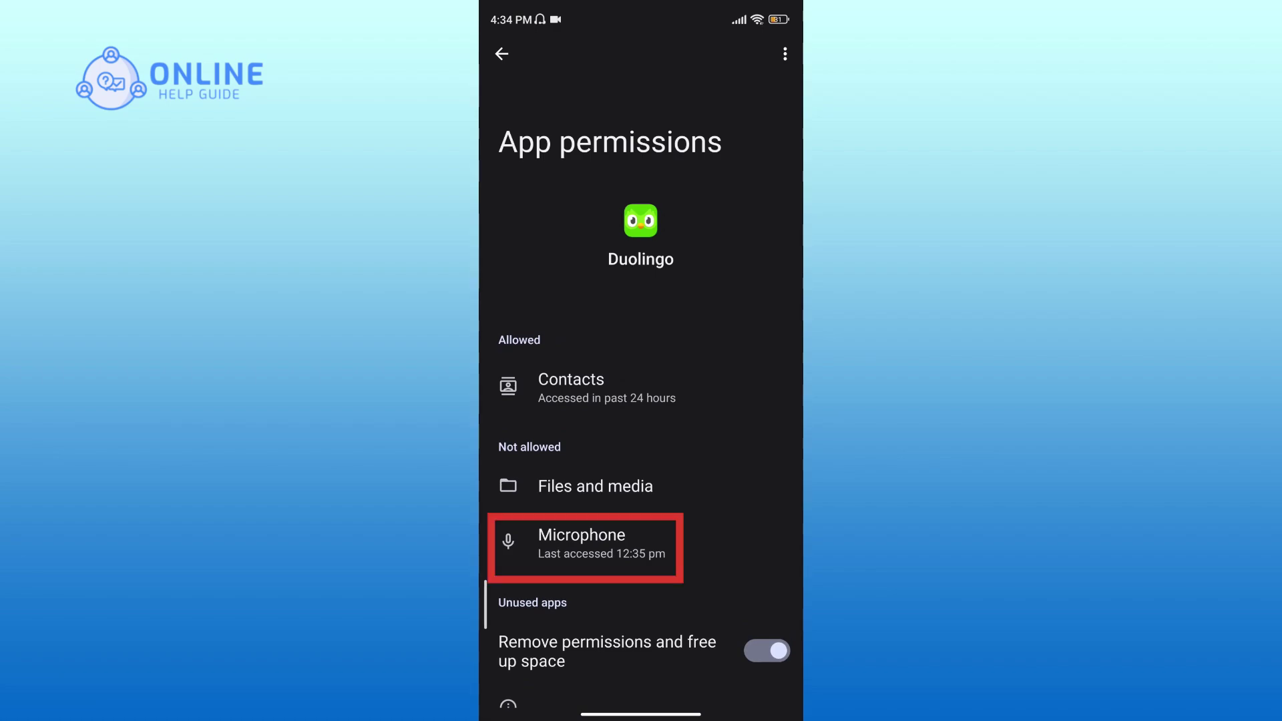
- Set Duolingo's Microphone permission to 'Allow only while using the app'
left_click(655, 547)
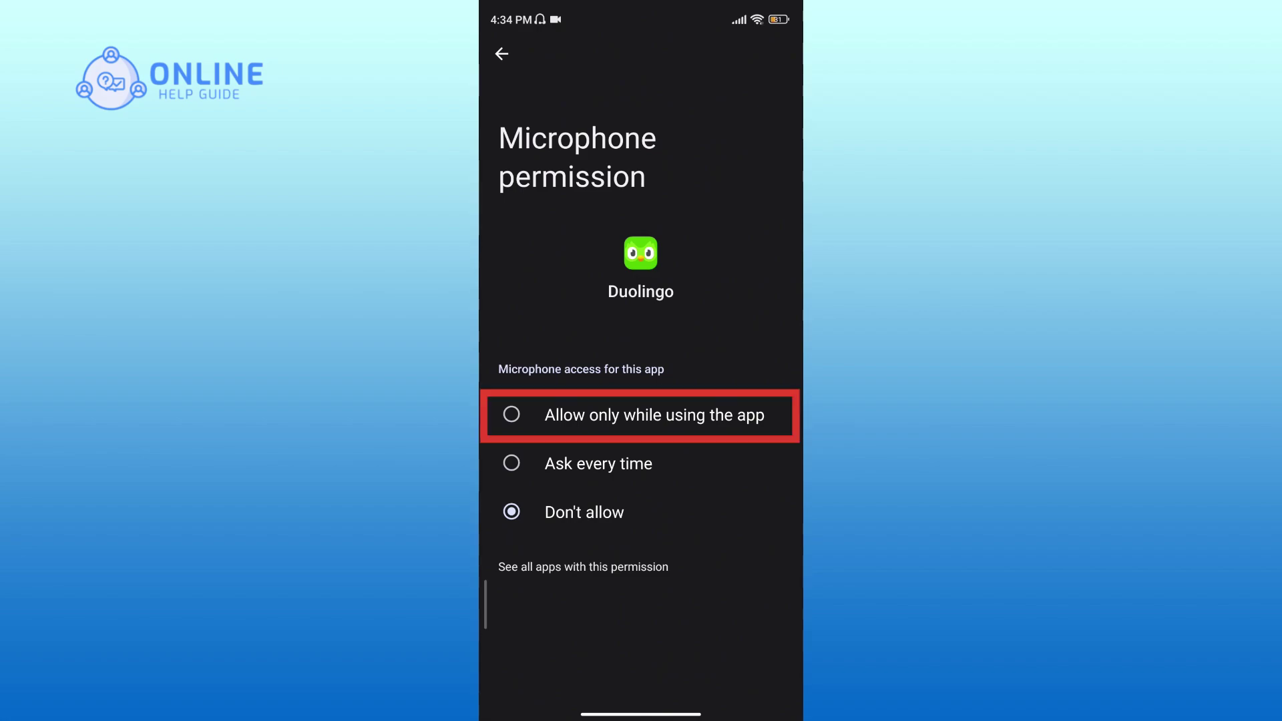
left_click(654, 415)
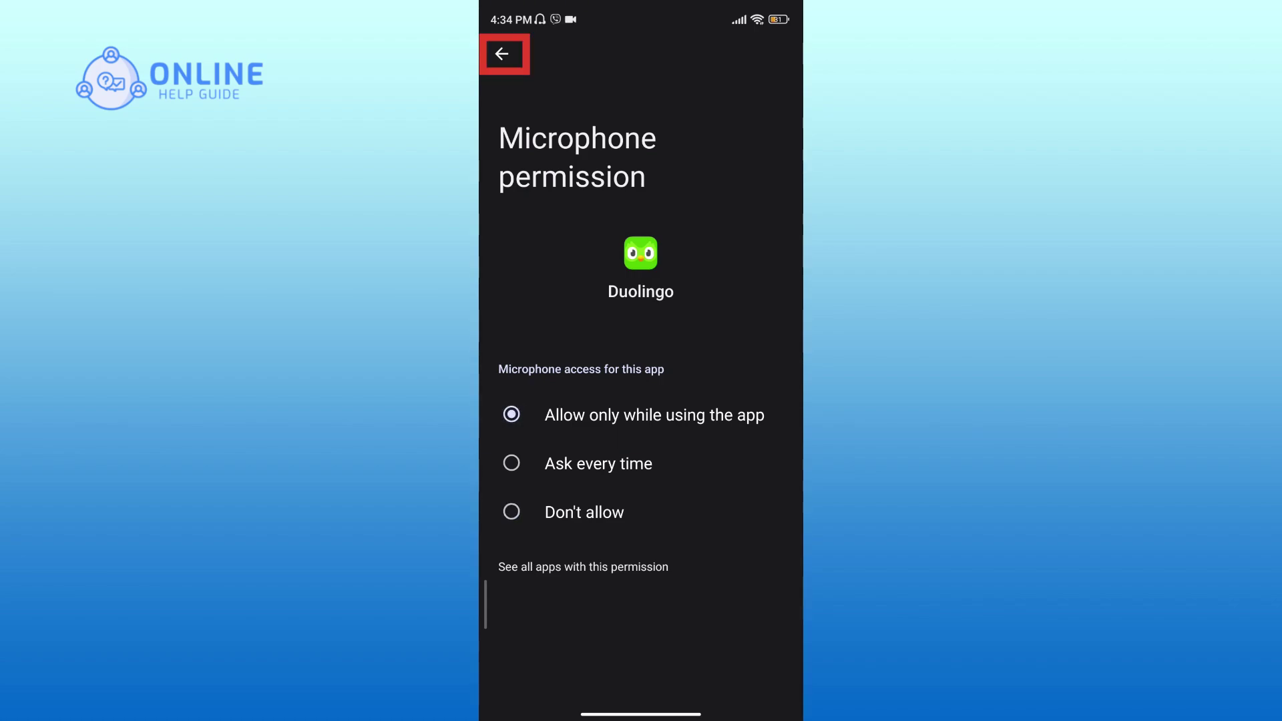
left_click(502, 53)
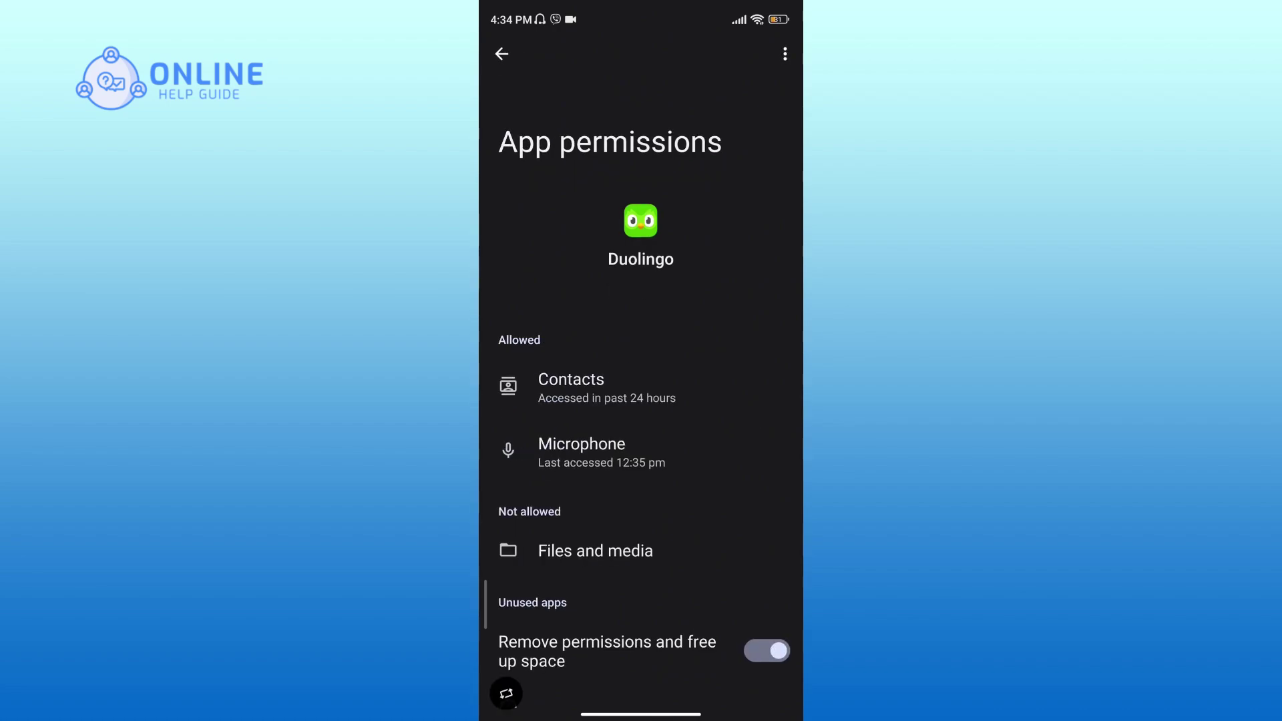
- Swipe up from the gesture bar to return to the home screen
left_click(617, 696)
left_click_drag(617, 697, 617, 451)
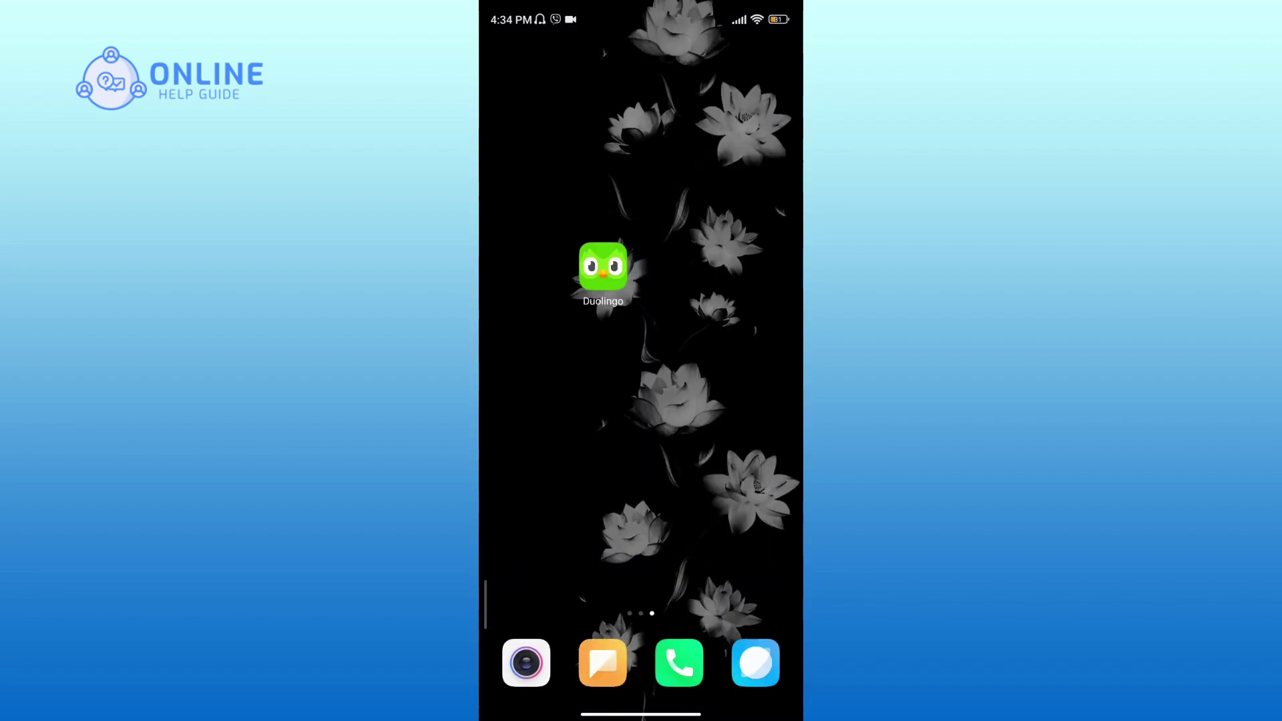